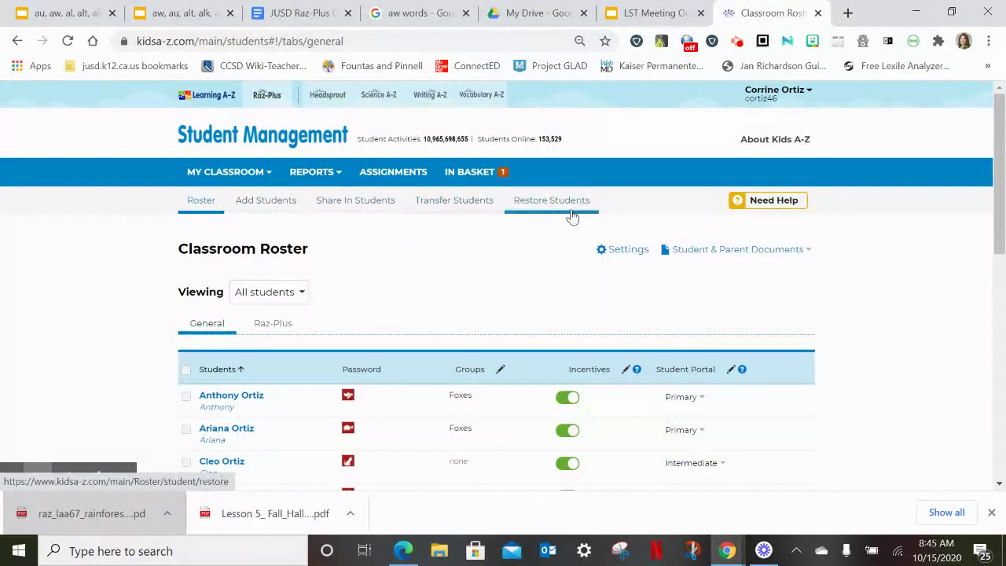
Step: Begin adding a student to the classroom and enter the student's username, first name and last name
left_click(266, 201)
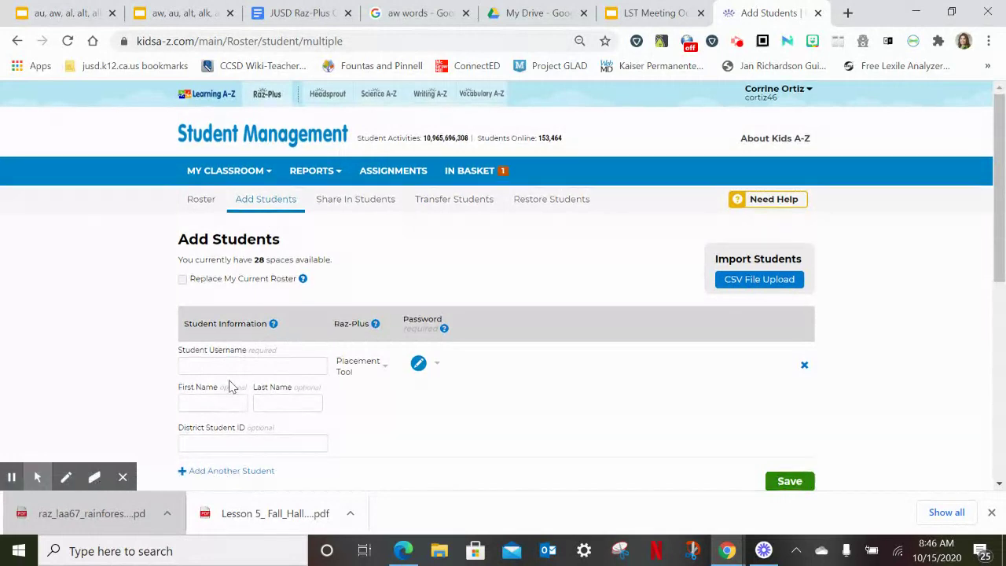
scroll(229, 385, "down", 1)
left_click(246, 289)
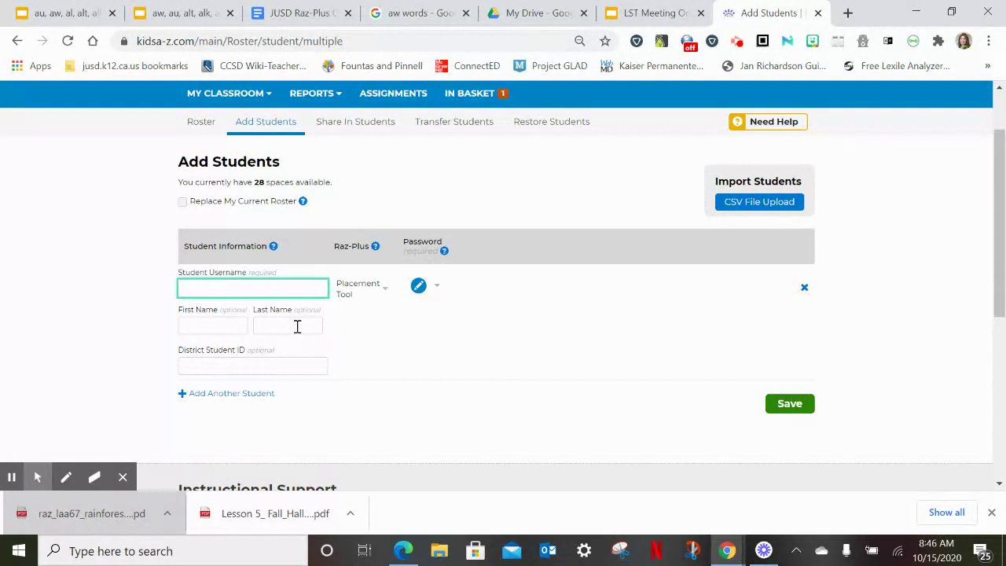
type("Reggie")
left_click(203, 327)
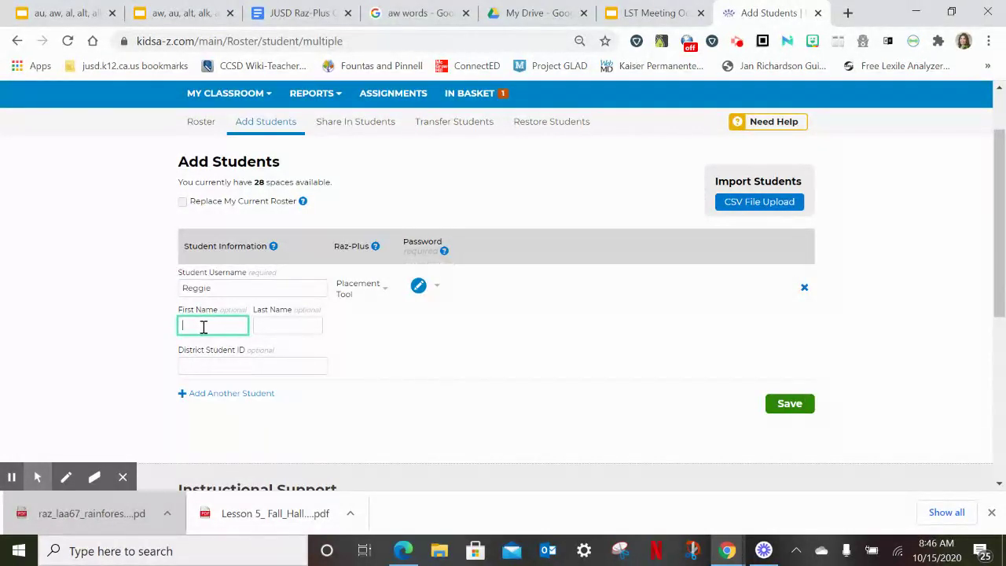
type("Reggue")
key("BackSpace")
key("BackSpace")
key("BackSpace")
key("BackSpace")
key("Tab")
type("Rabbit")
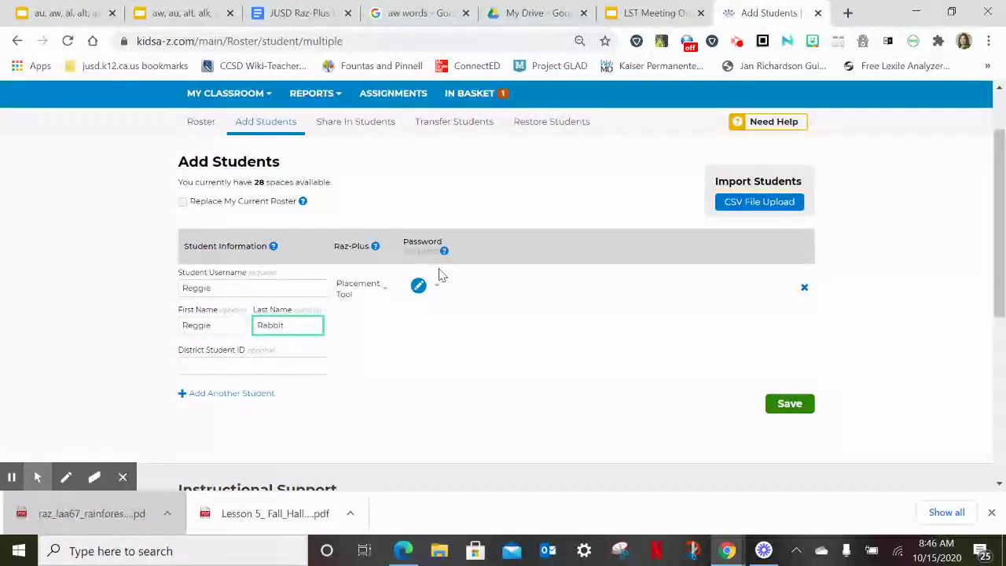
Step: Assign the new student a single-icon password and save the student to the roster
left_click(437, 289)
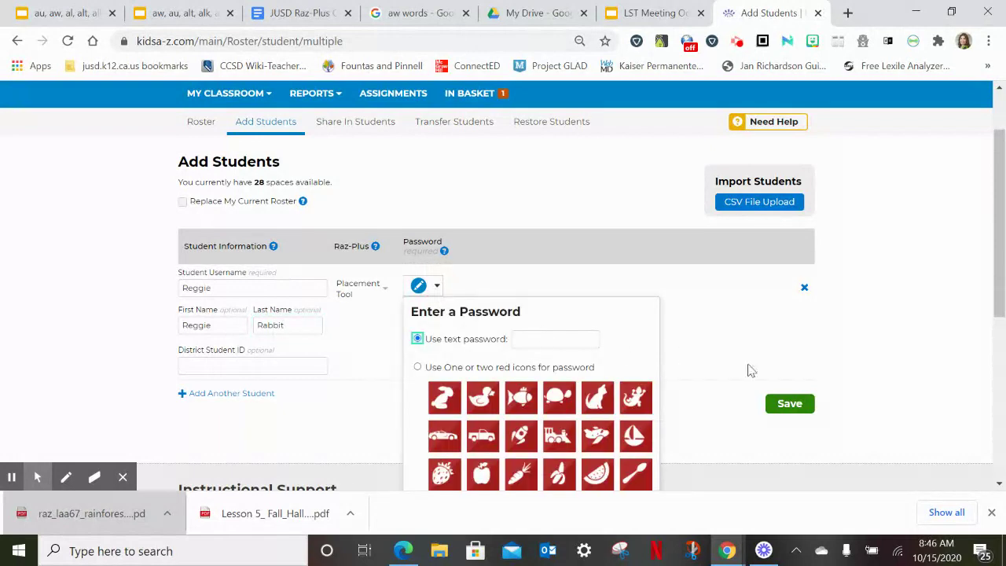
scroll(716, 328, "down", 2)
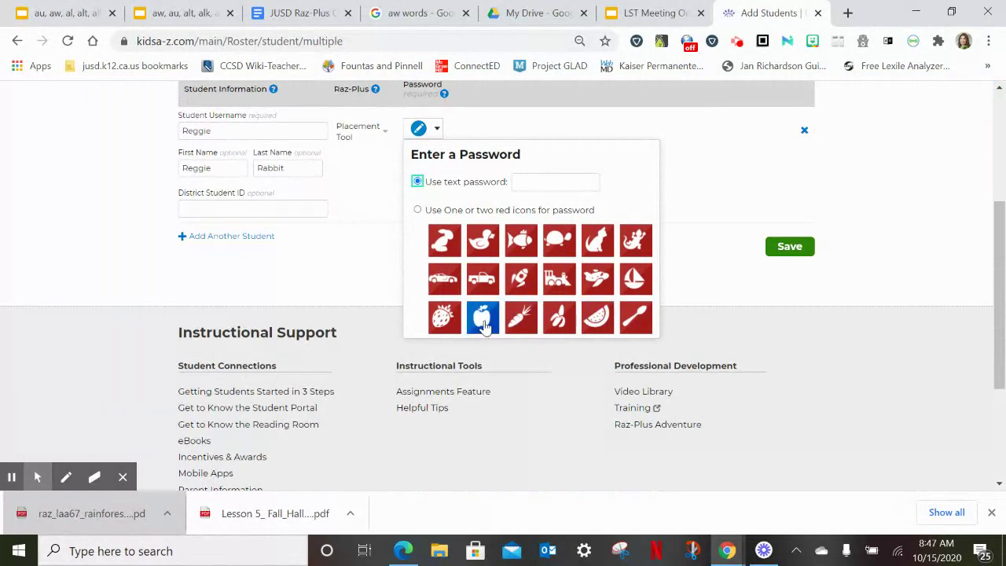
left_click(444, 244)
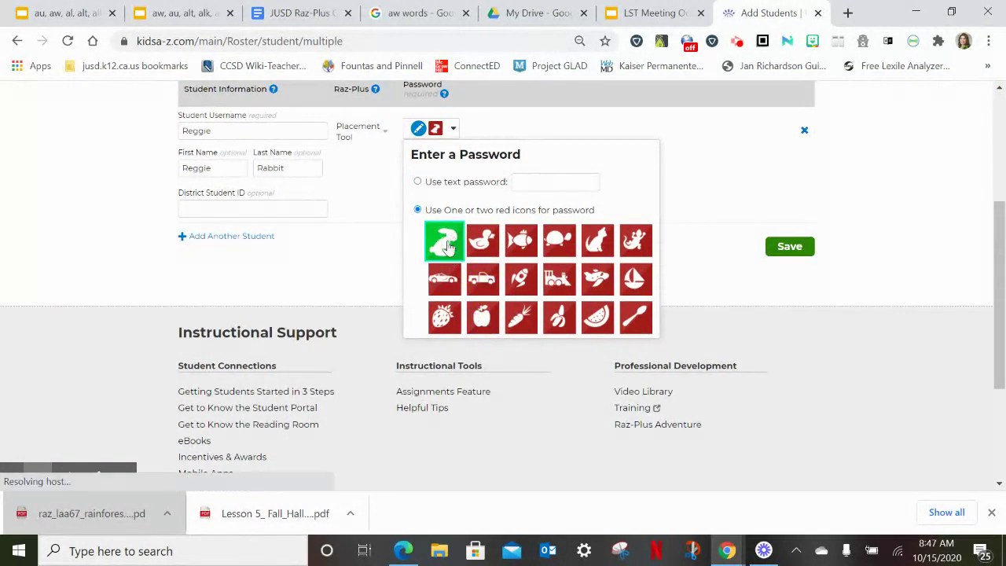
left_click(717, 253)
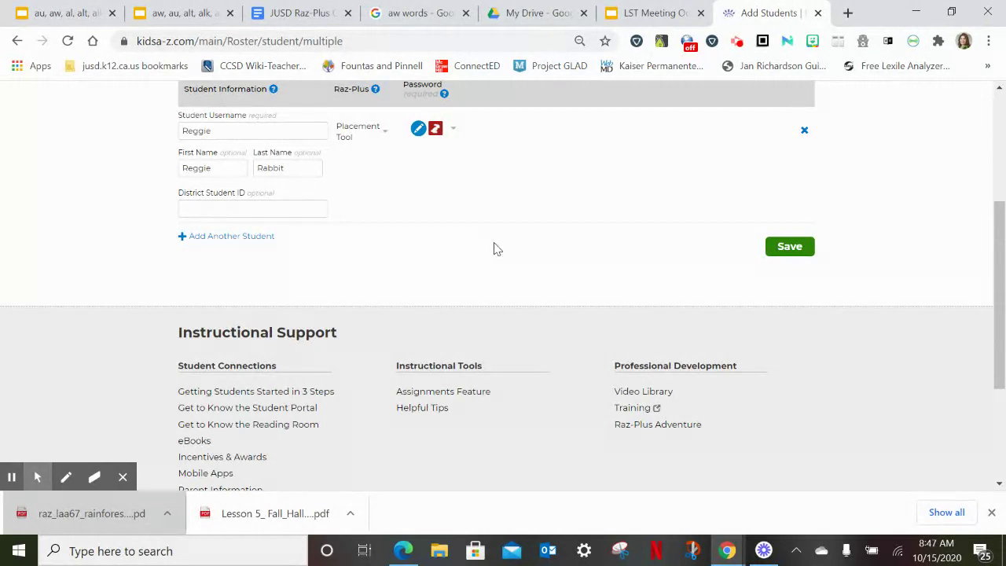
left_click(790, 247)
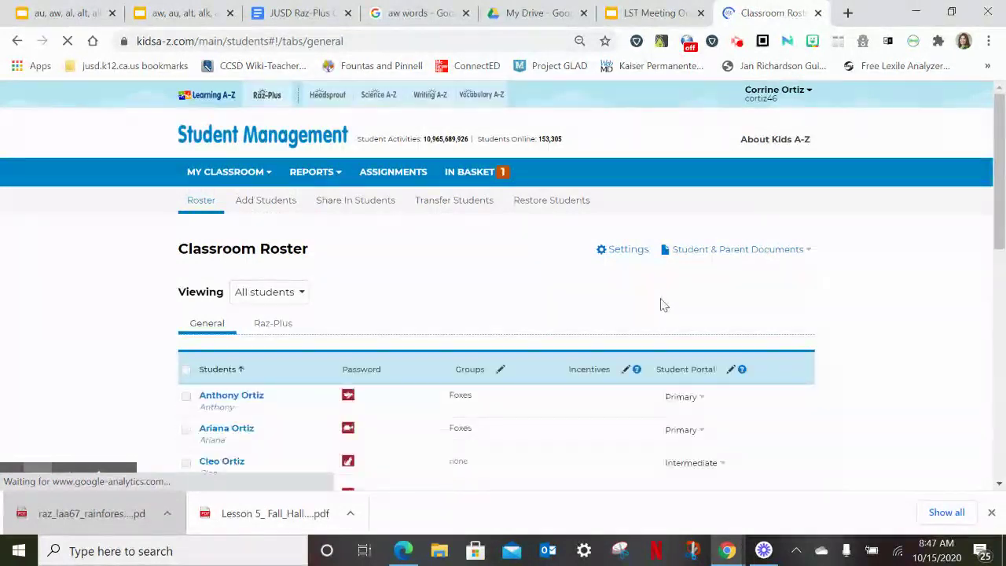
Step: Check the new student's general roster entry and Raz-Plus level up assignment
scroll(660, 306, "down", 2)
scroll(660, 306, "down", 1)
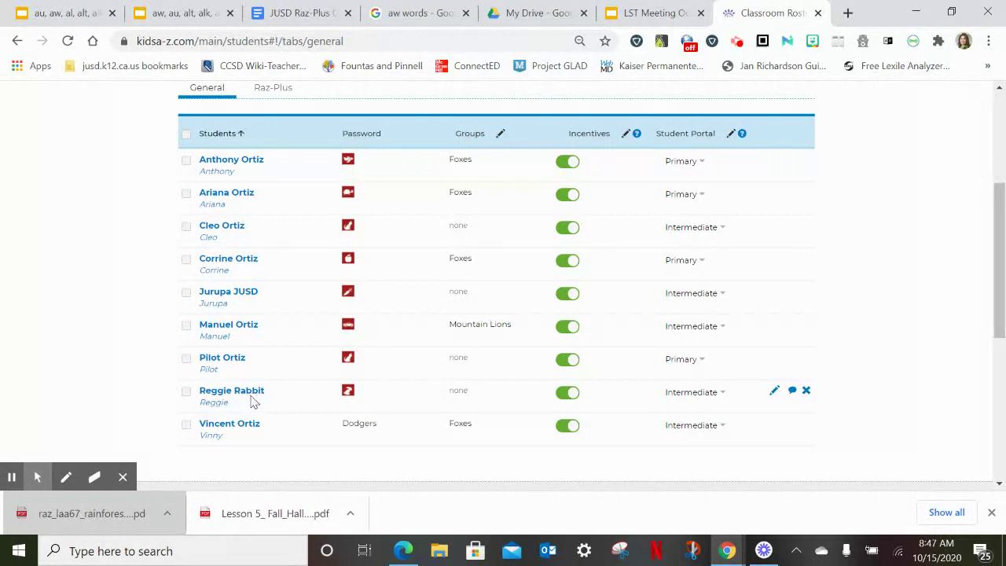
scroll(253, 399, "up", 1)
scroll(260, 370, "down", 1)
scroll(267, 331, "up", 1)
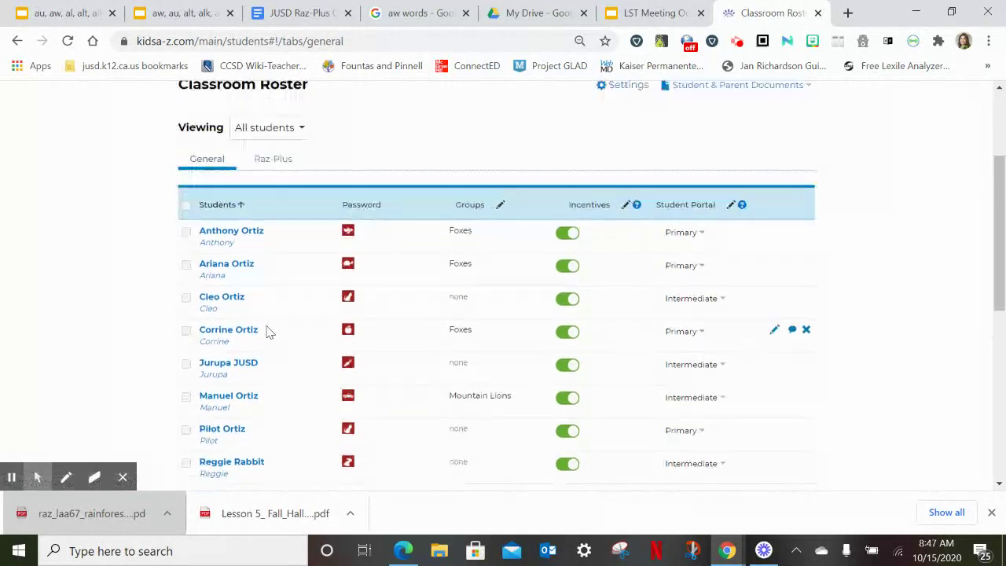
left_click(272, 170)
scroll(330, 265, "down", 2)
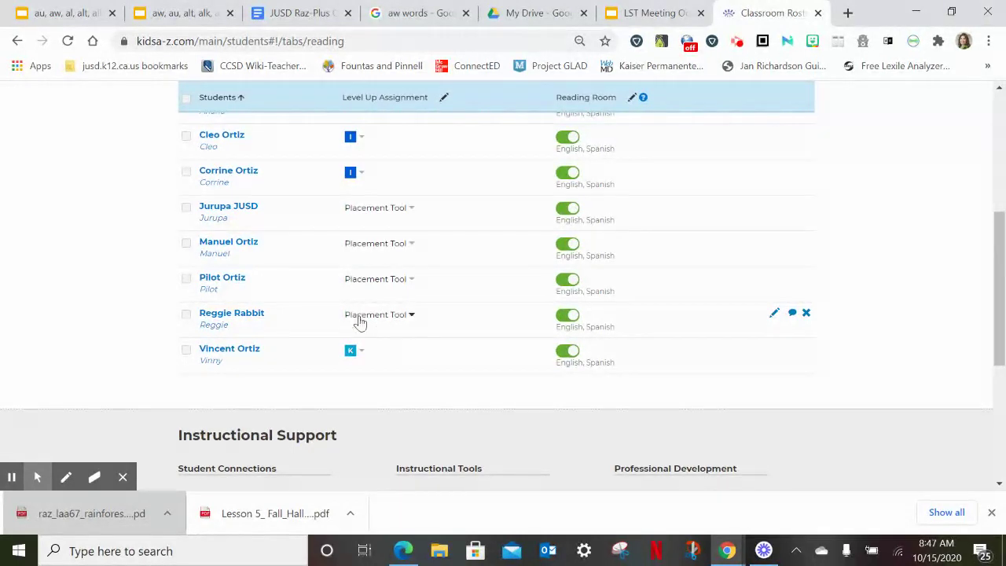
scroll(372, 325, "up", 1)
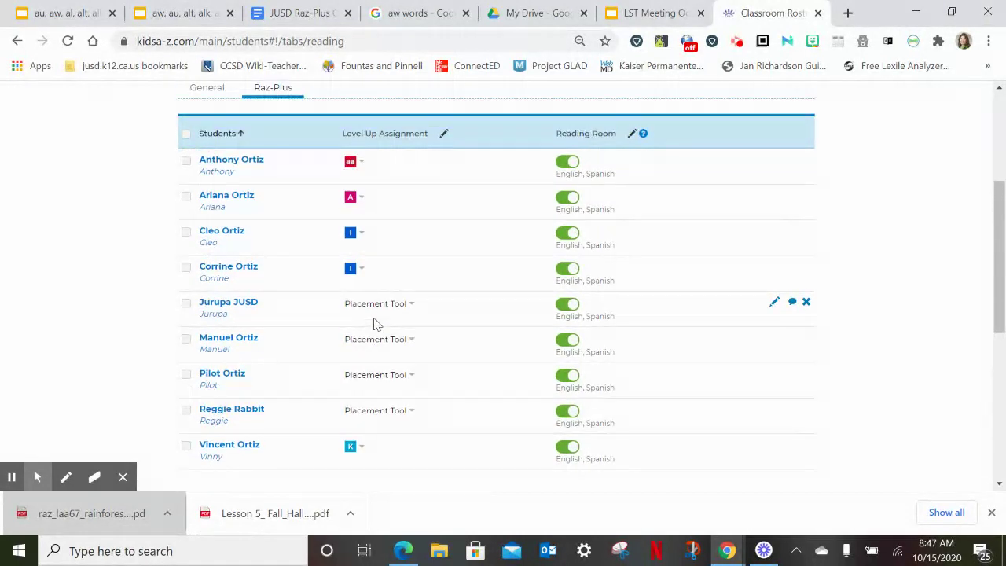
Step: Change the new student's Student Portal setting to Primary in the general roster
left_click(218, 92)
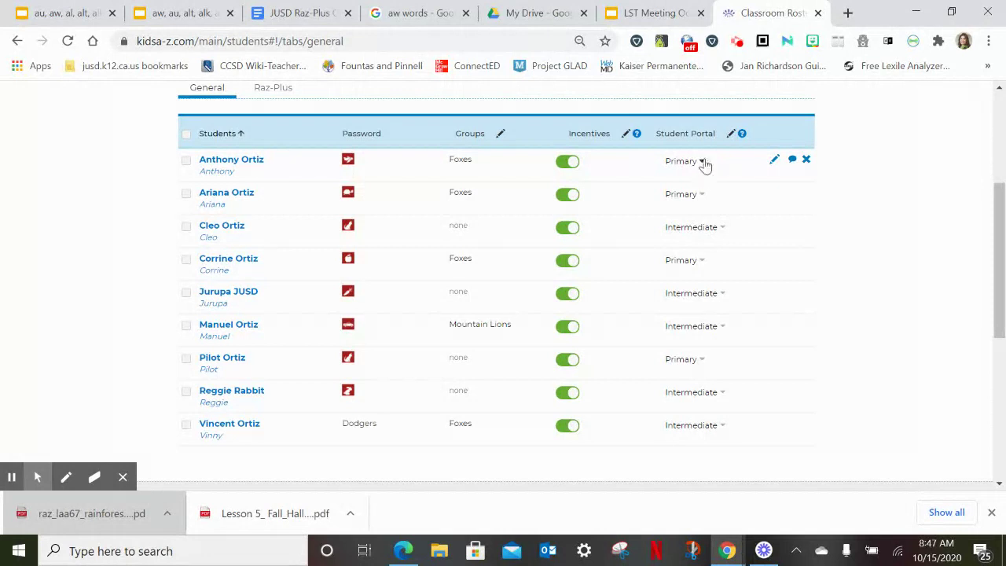
left_click(722, 399)
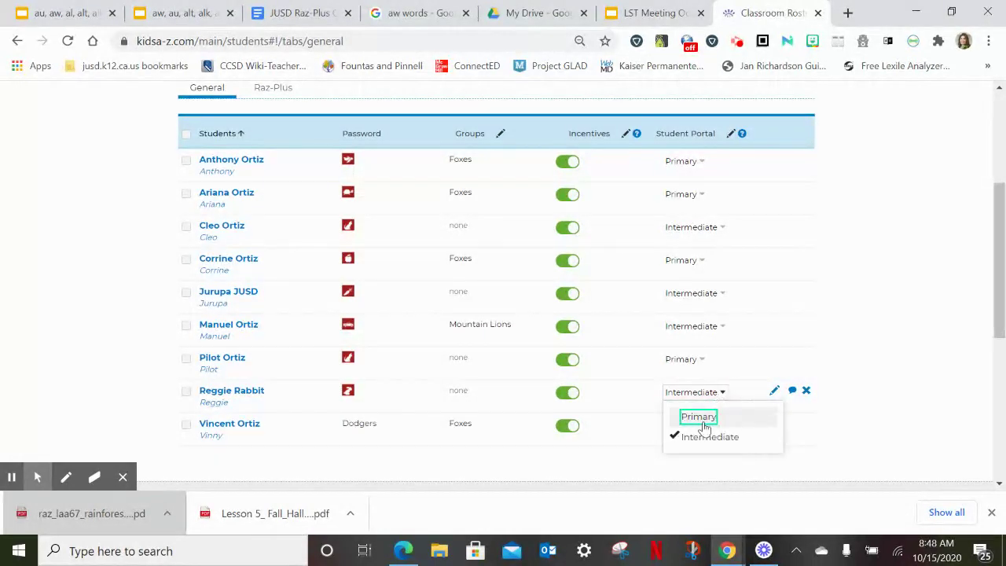
left_click(697, 415)
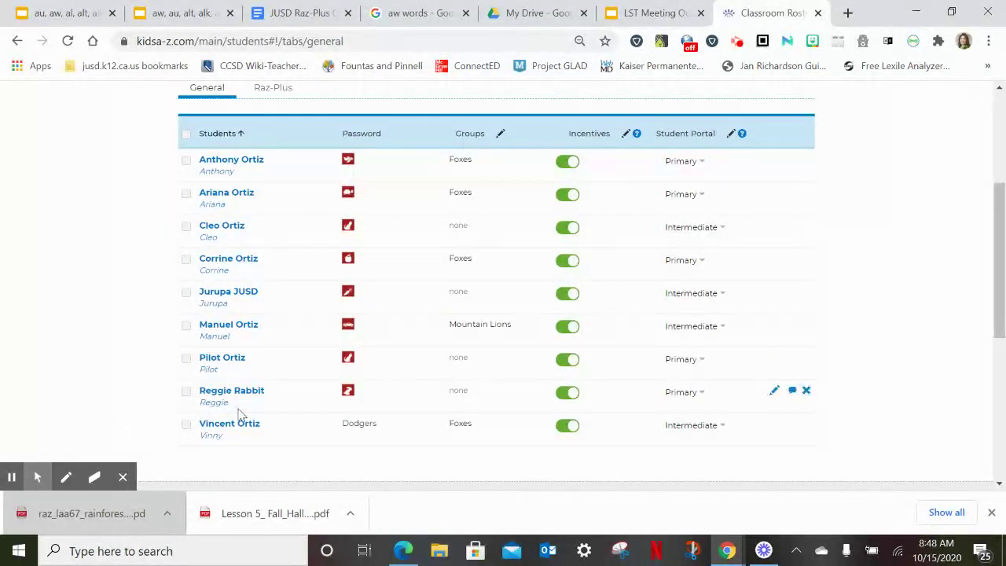
Step: Log out of the teacher account to reach the class's student login chart
scroll(781, 339, "up", 3)
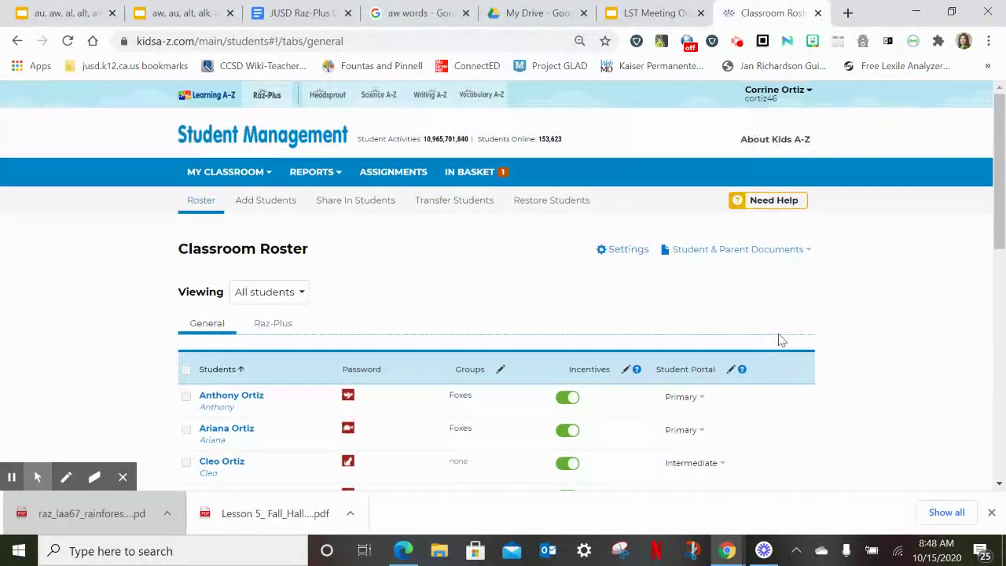
left_click(778, 96)
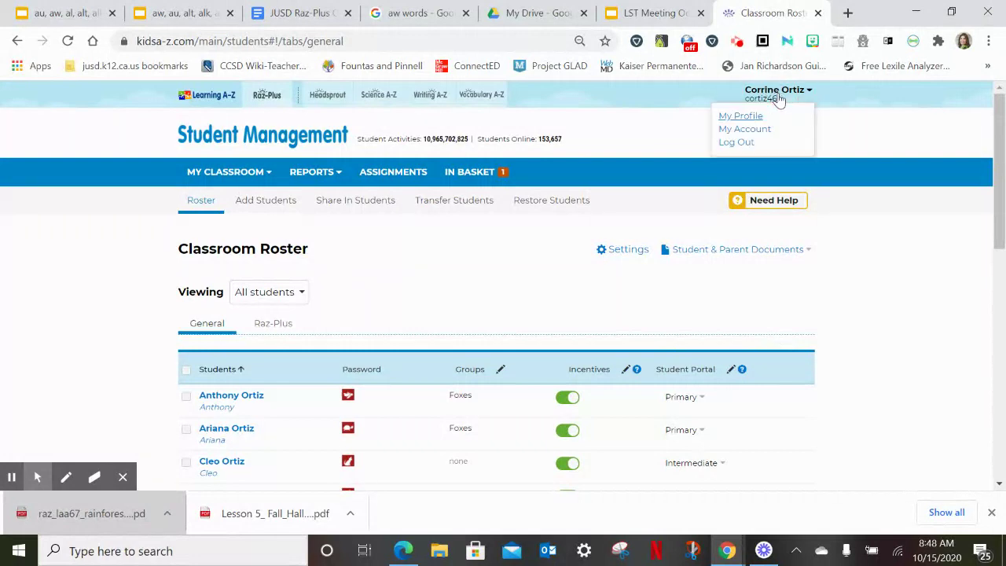
left_click(746, 146)
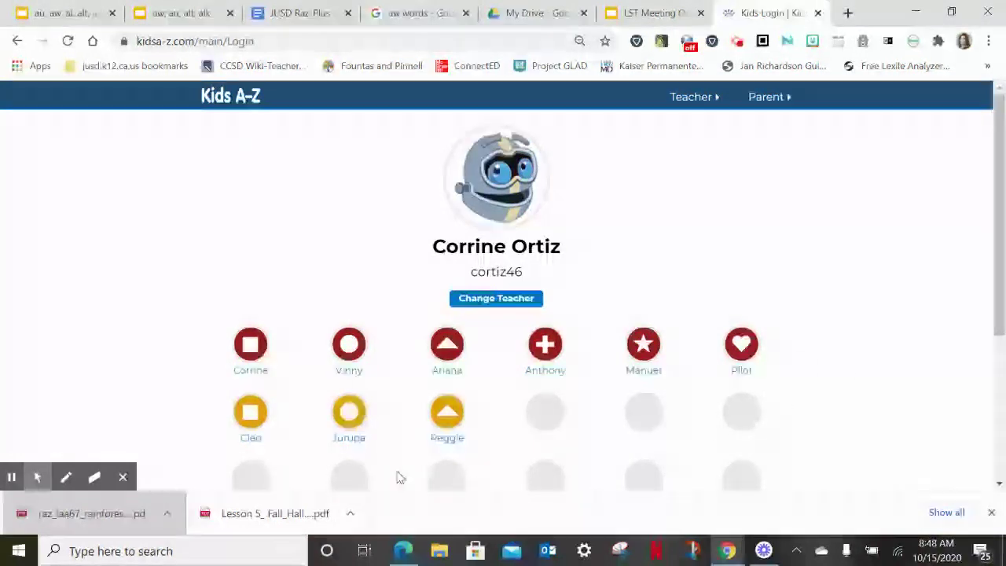
Step: Log in as the new student with the icon password, view the student portal, and log out
left_click(448, 440)
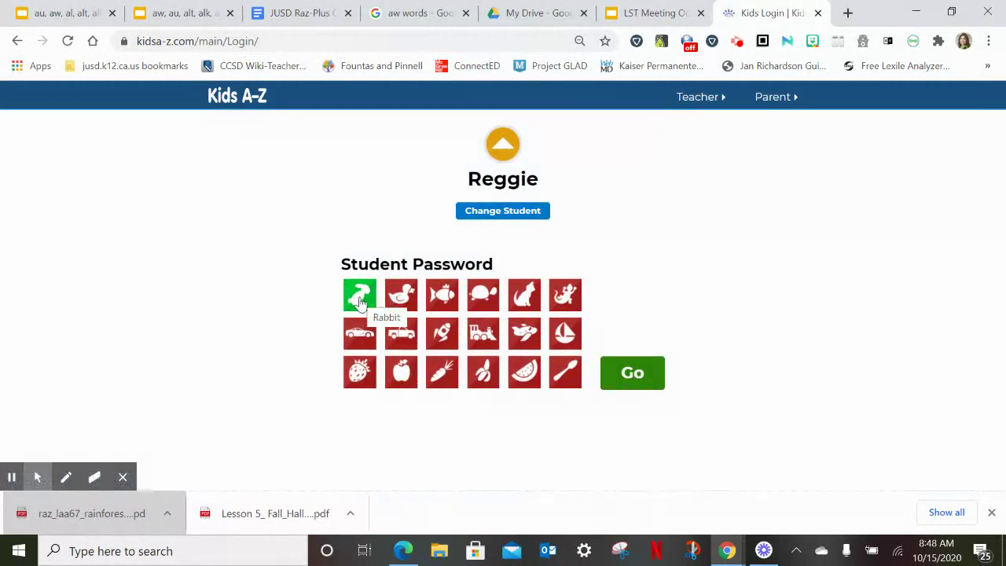
left_click(637, 369)
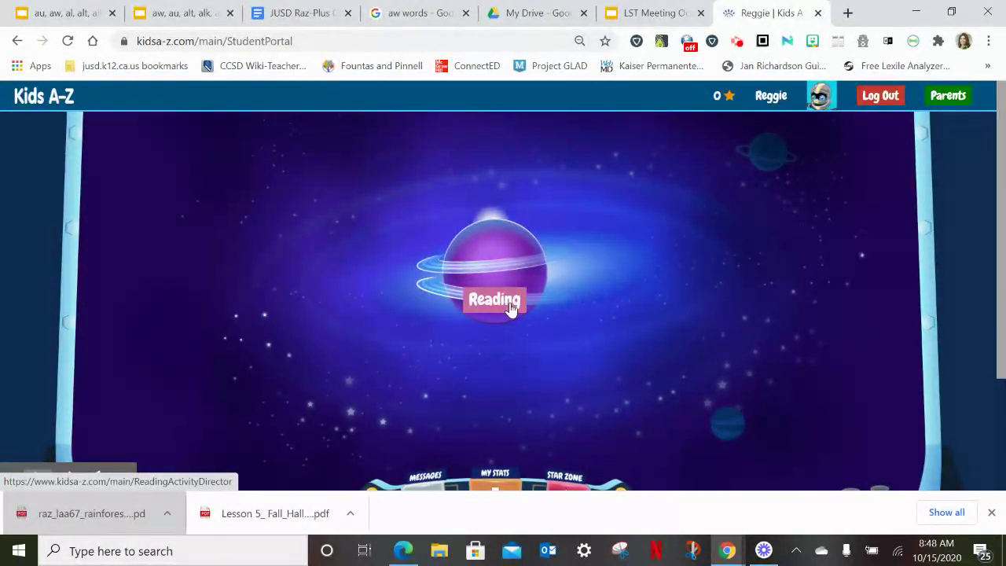
left_click(882, 96)
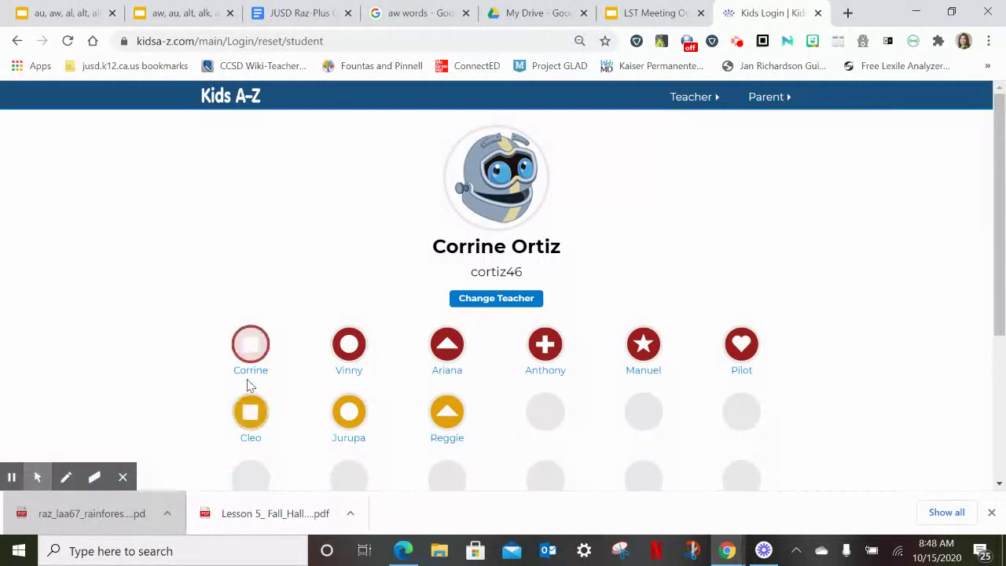
Step: Log in as the first student on the chart with the icon password and look over the Reading page
left_click(249, 376)
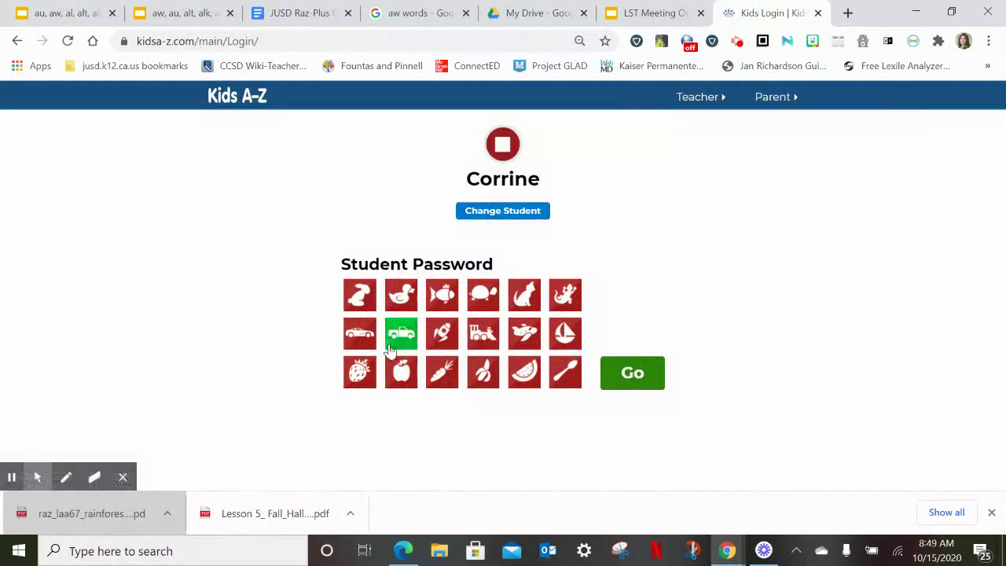
left_click(401, 378)
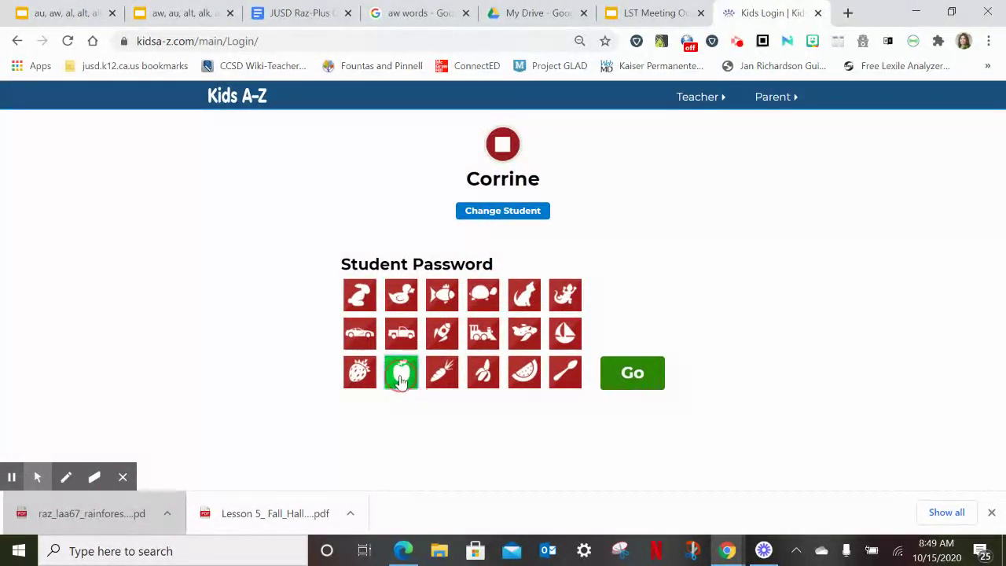
left_click(627, 376)
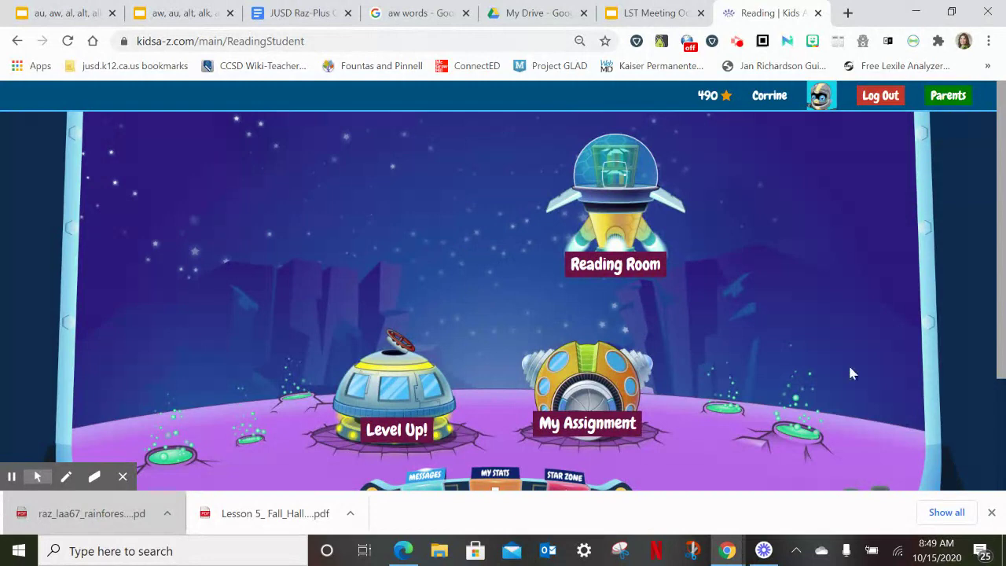
left_click_drag(1000, 330, 995, 357)
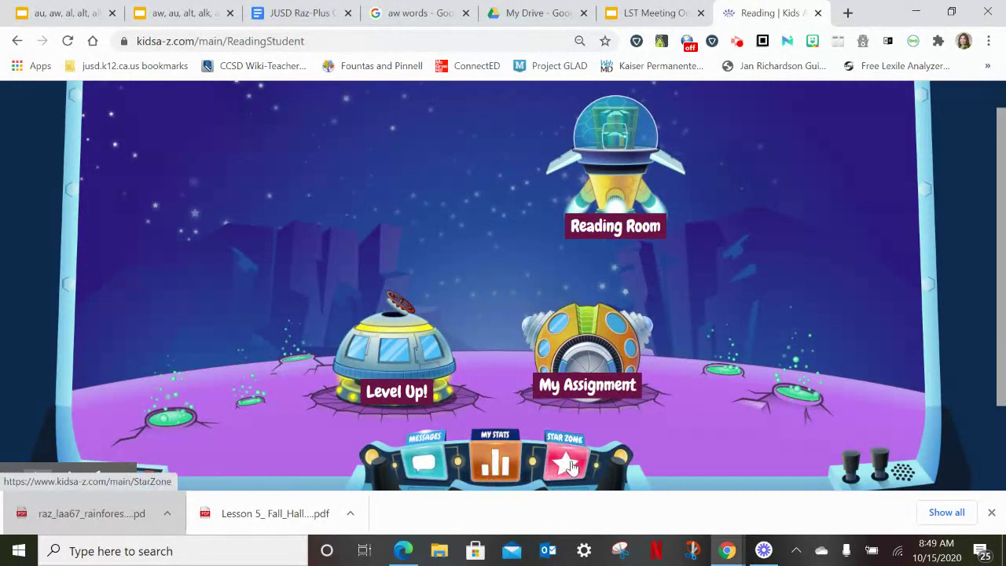
scroll(700, 440, "up", 1)
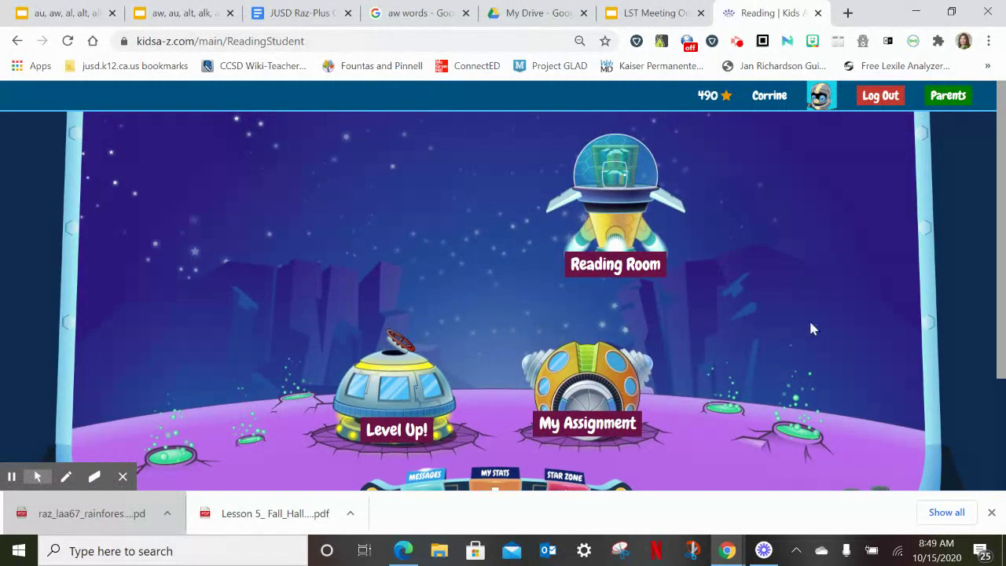
Step: Log out of the student account and open the teacher login form
left_click(877, 98)
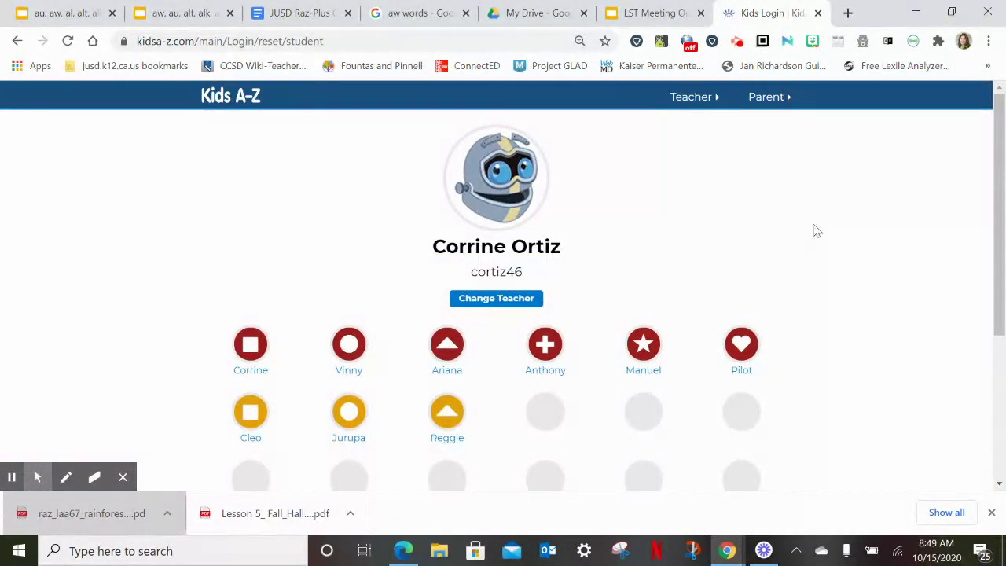
left_click(697, 100)
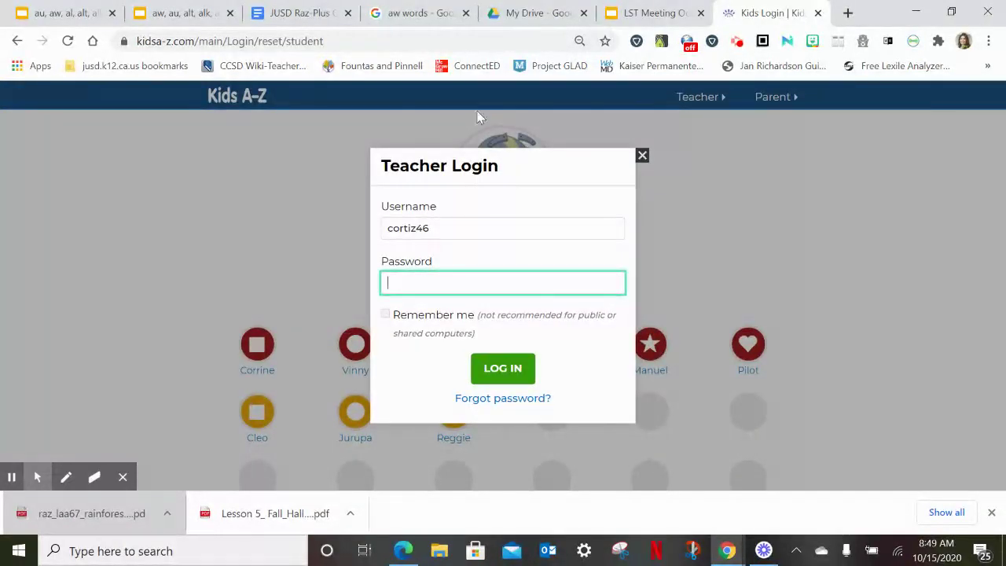